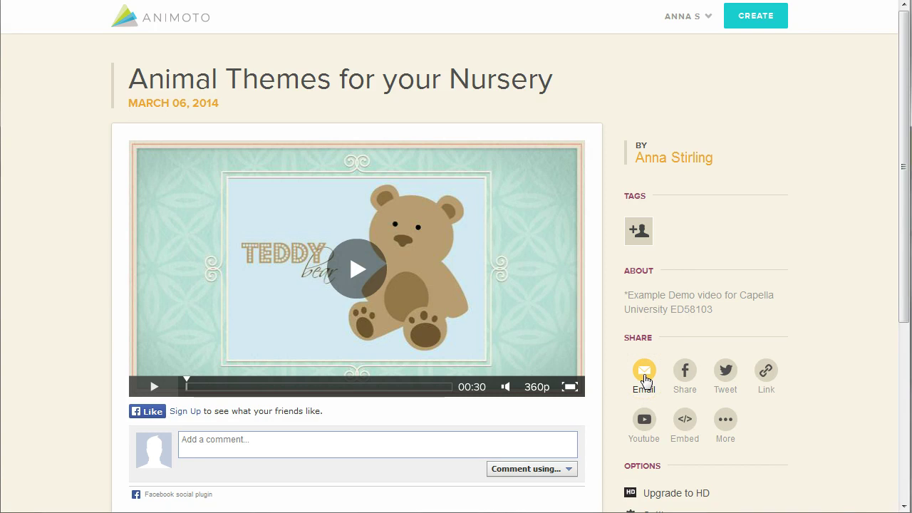
# - Address the video email to two recipients and add the message 'Check out my video!'
pyautogui.click(644, 374)
pyautogui.click(316, 181)
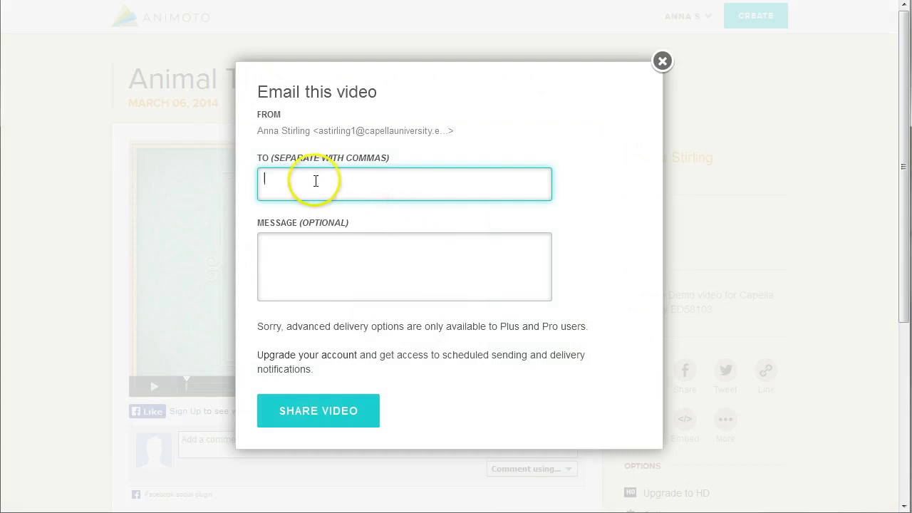
pyautogui.hotkey('ctrl', 'v')
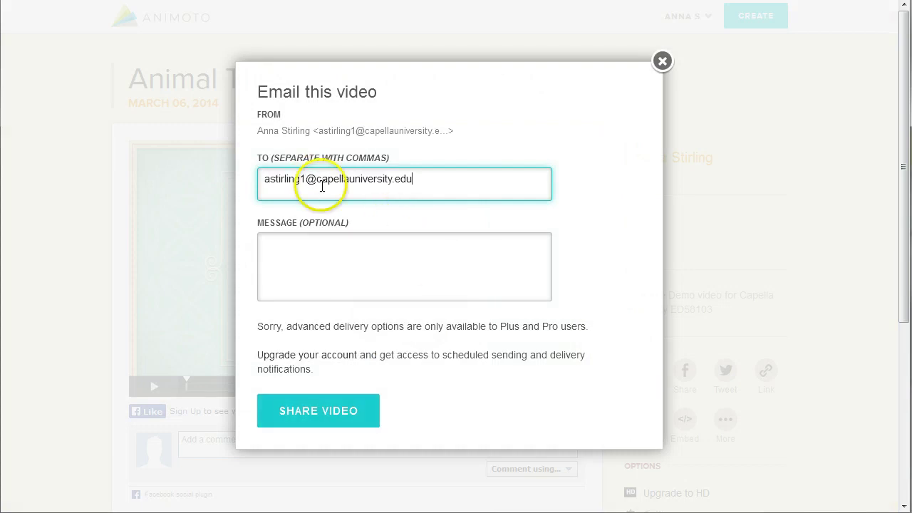
pyautogui.write(', ')
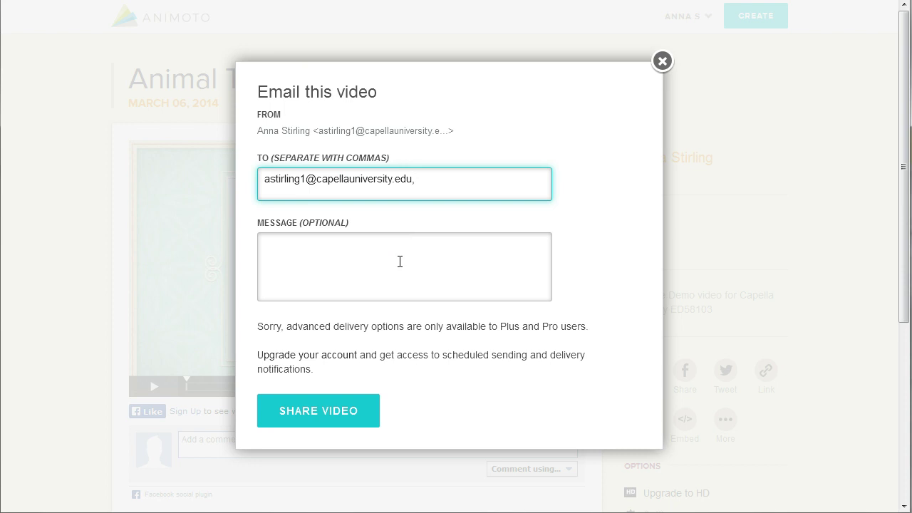
pyautogui.click(401, 263)
pyautogui.write('Check out m')
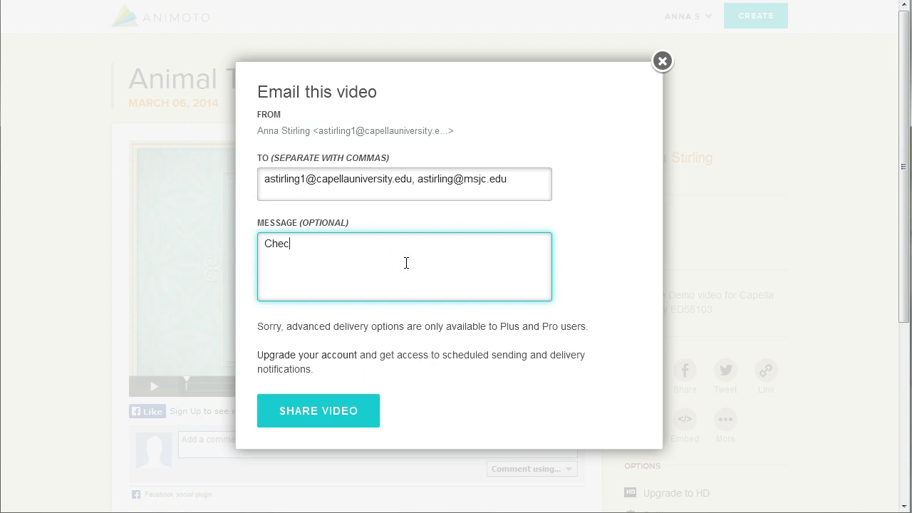
pyautogui.write('y video!')
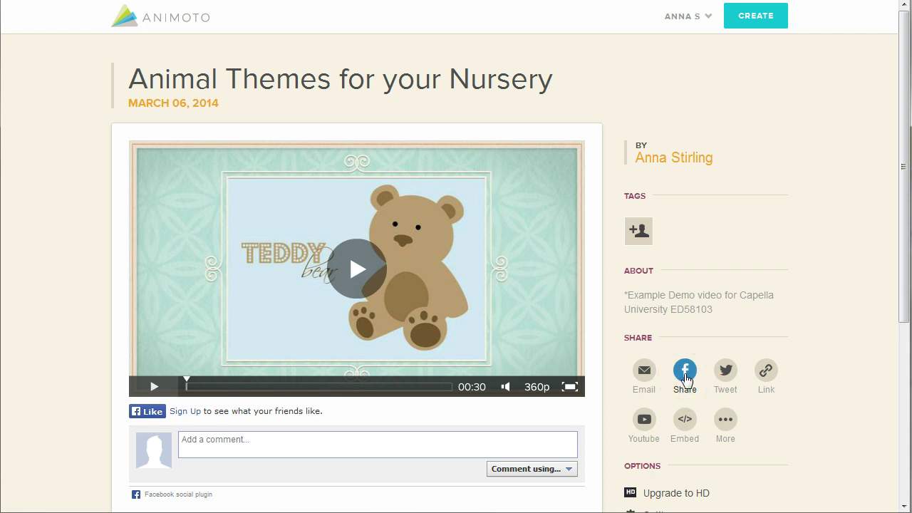
pyautogui.click(685, 376)
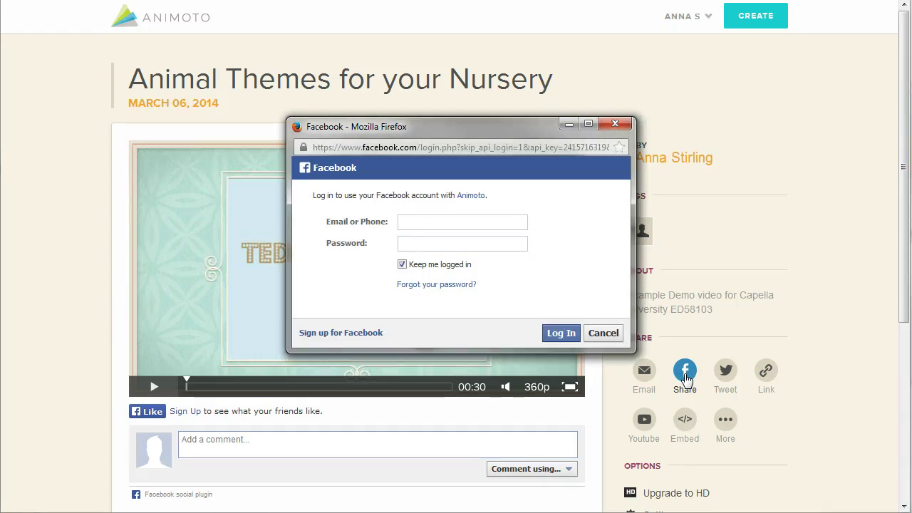
pyautogui.click(685, 378)
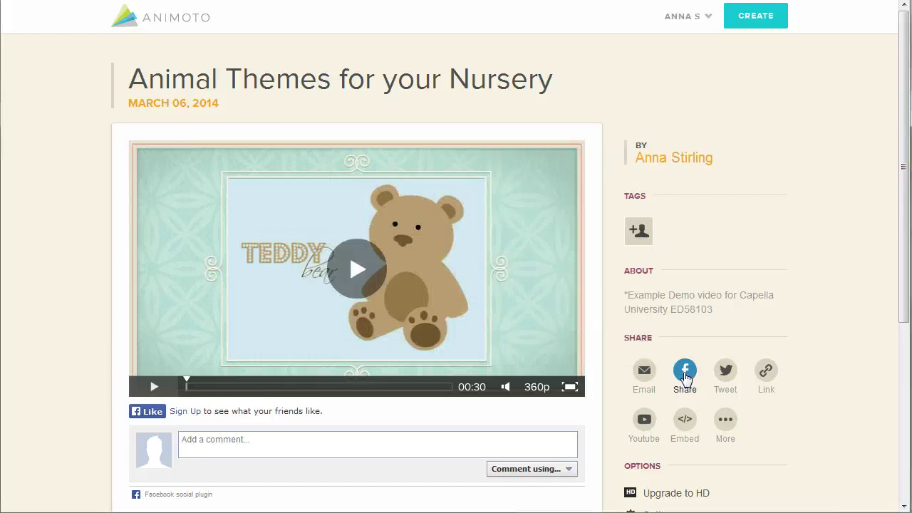
pyautogui.click(726, 382)
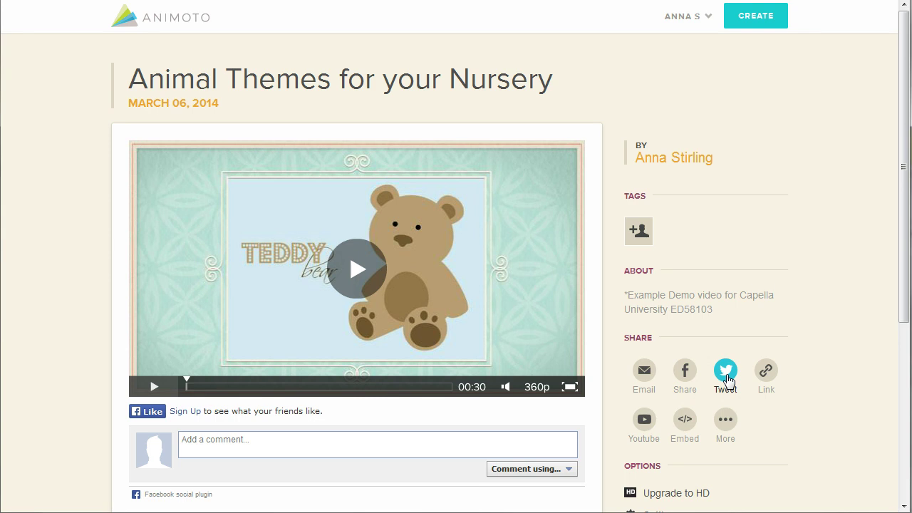
pyautogui.click(271, 43)
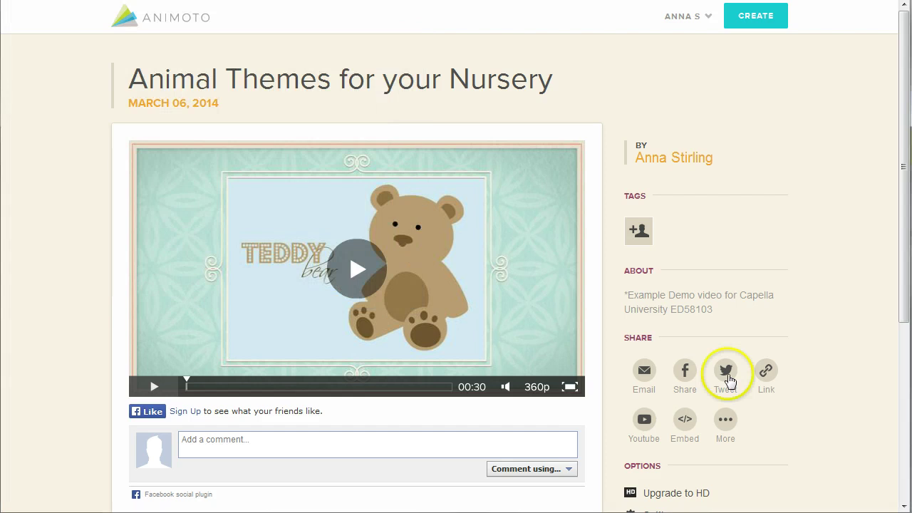
pyautogui.click(770, 378)
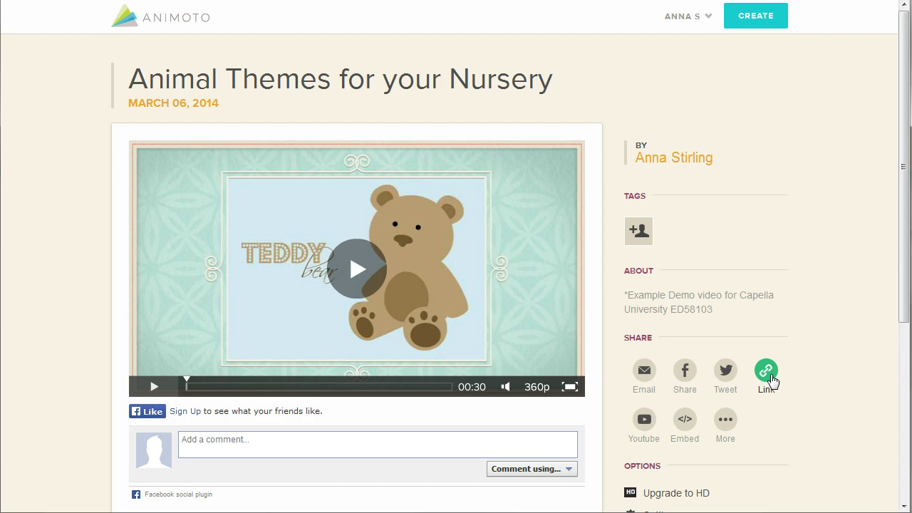
# - Copy the video page's link to the clipboard and close the link box
pyautogui.click(769, 375)
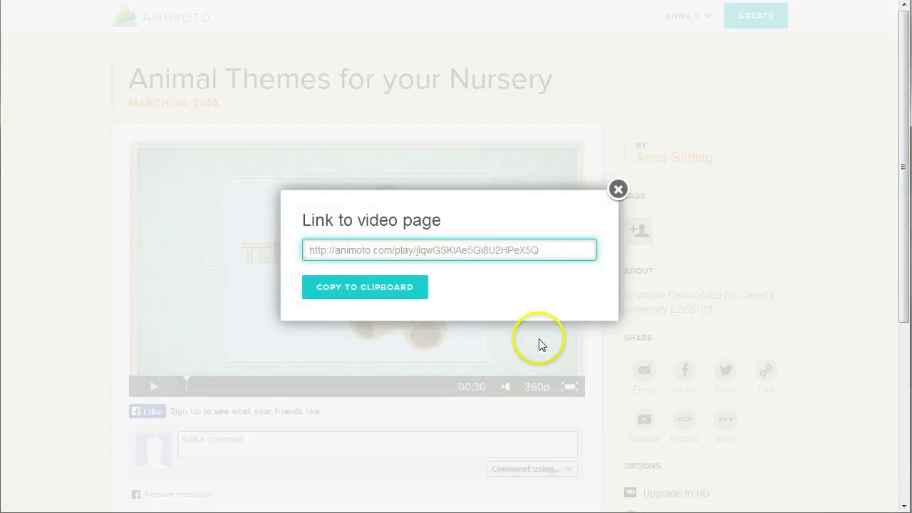
pyautogui.click(393, 295)
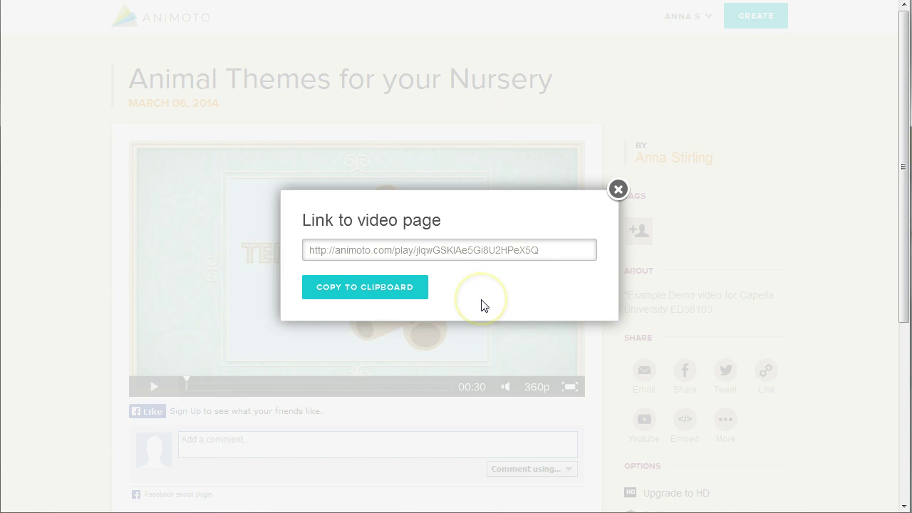
pyautogui.click(645, 449)
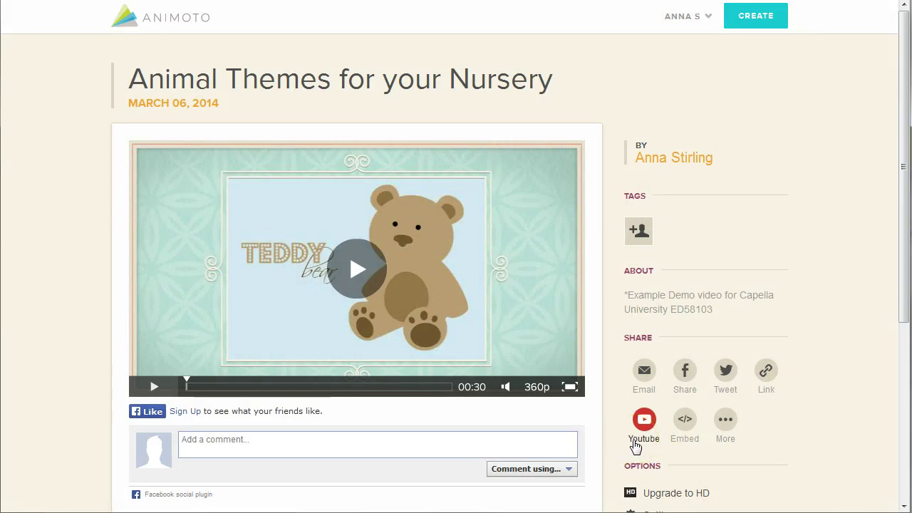
# - Begin exporting the video to YouTube at 360p resolution
pyautogui.click(642, 431)
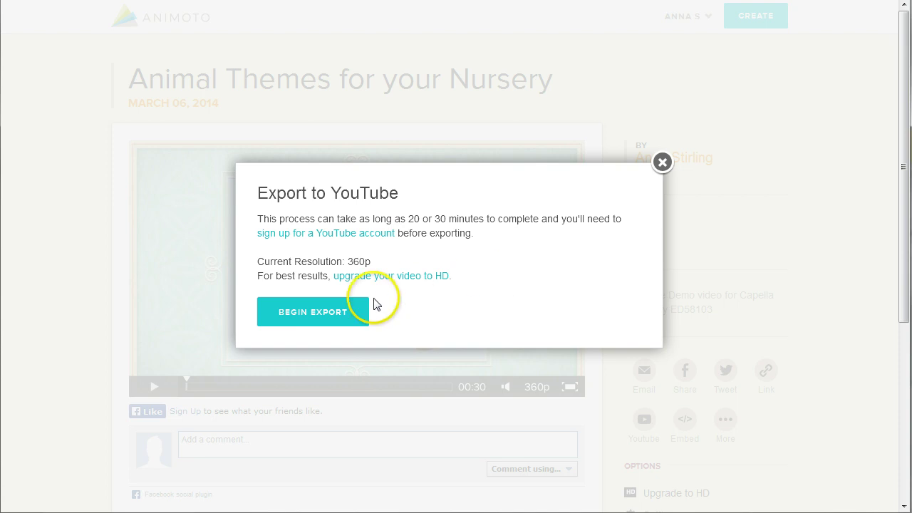
pyautogui.click(332, 316)
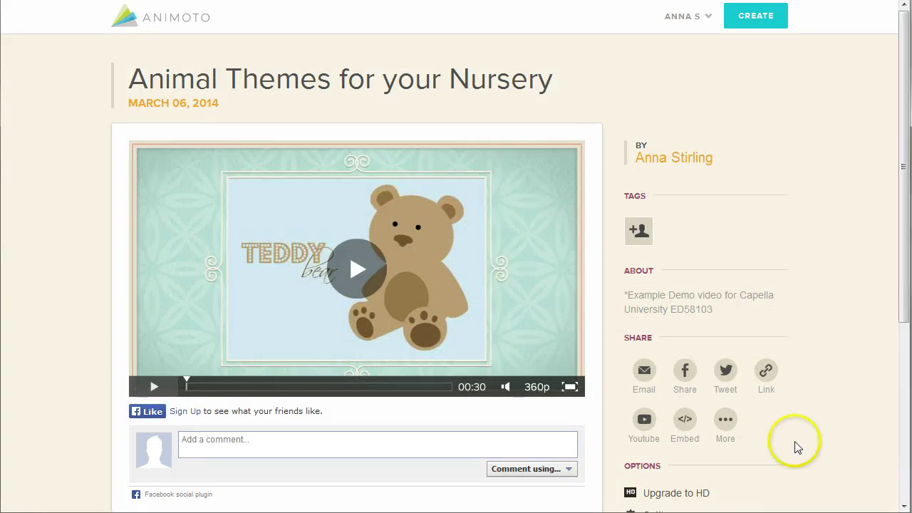
# - Copy the embed code for a Large (640x360) player, then close the embed options
pyautogui.click(686, 422)
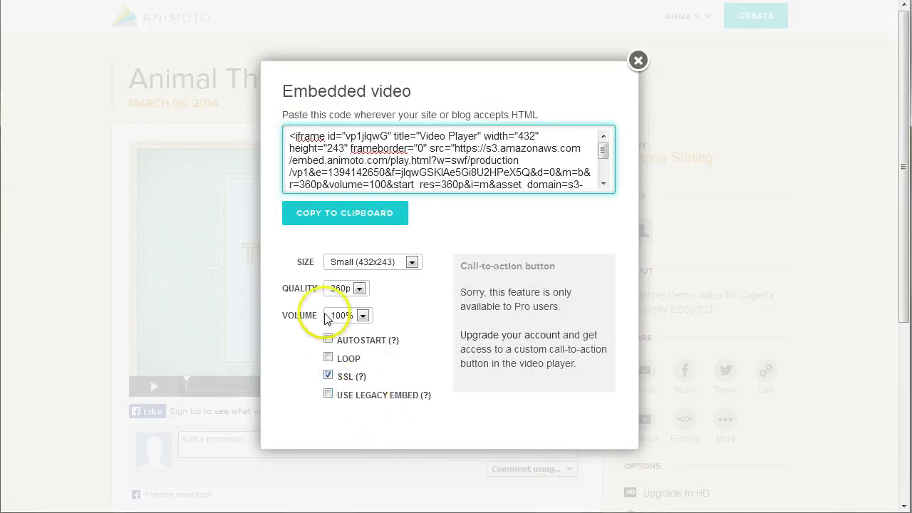
pyautogui.click(412, 262)
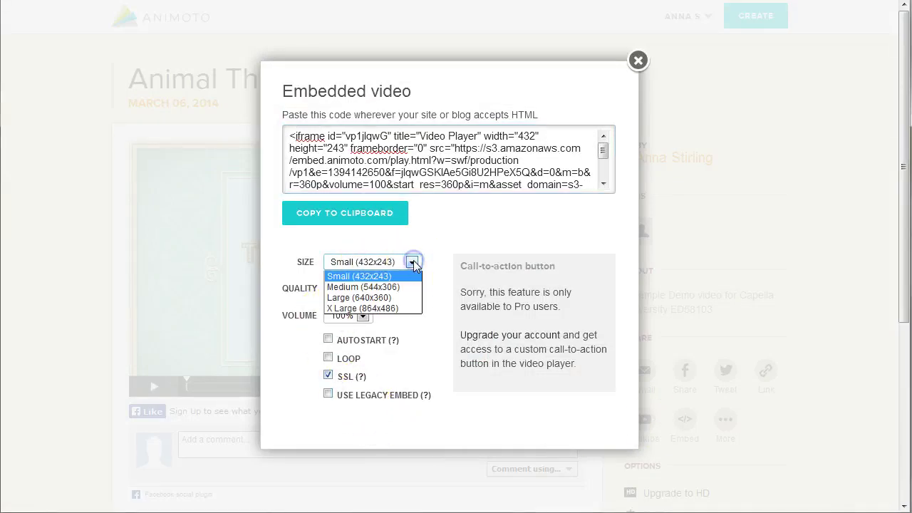
pyautogui.click(383, 296)
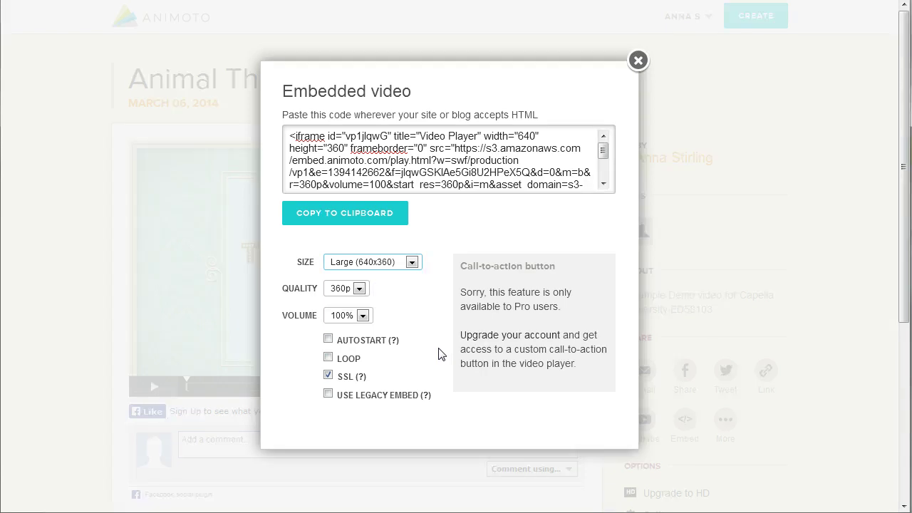
pyautogui.click(377, 214)
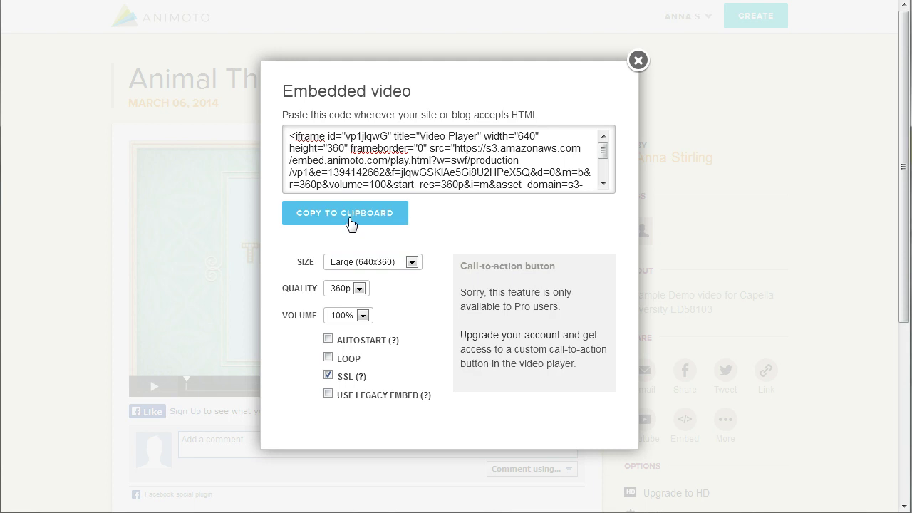
pyautogui.click(350, 224)
pyautogui.click(782, 164)
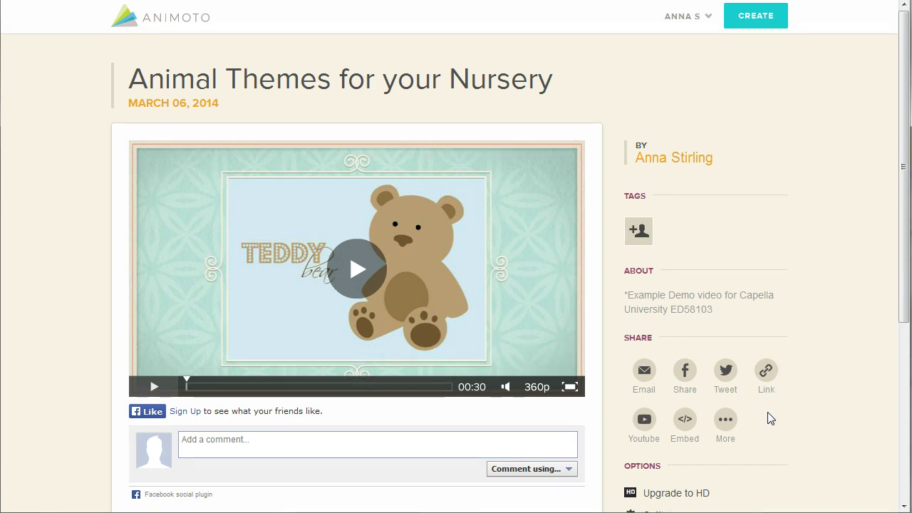
pyautogui.click(728, 424)
pyautogui.click(727, 423)
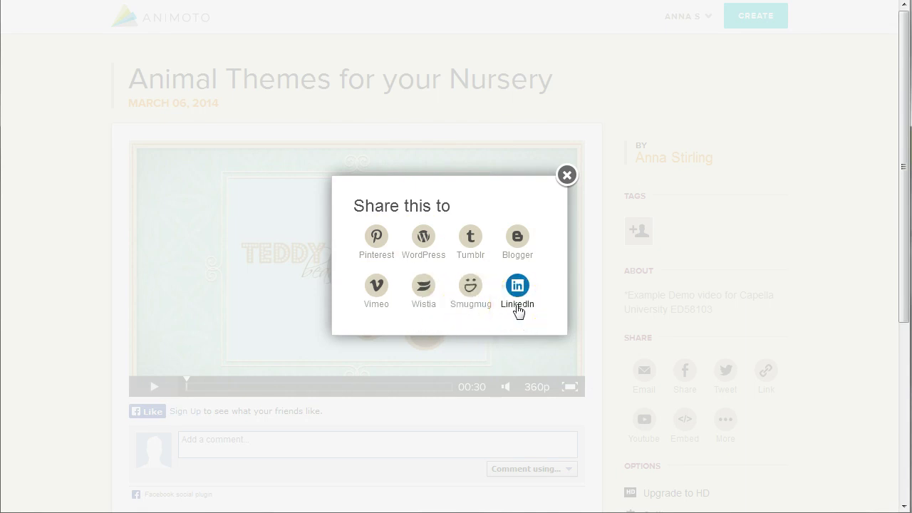
pyautogui.click(471, 241)
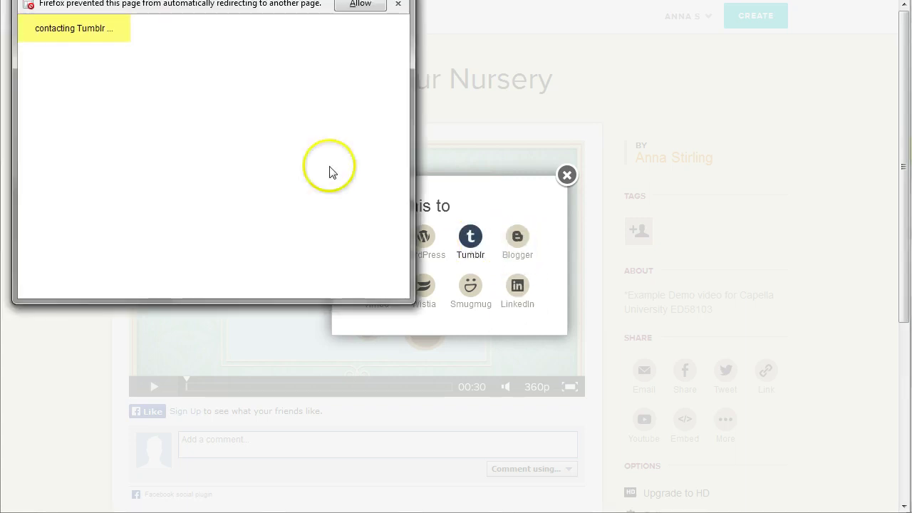
pyautogui.click(415, 276)
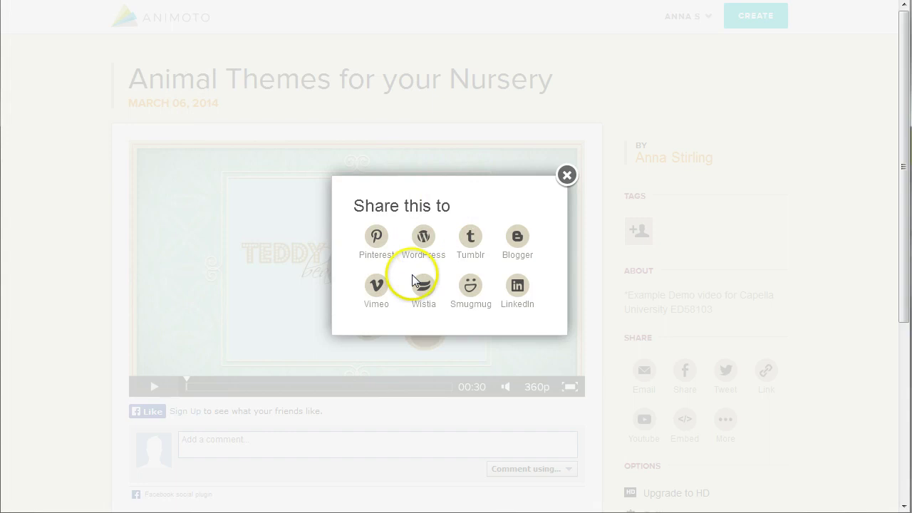
pyautogui.click(378, 289)
pyautogui.click(662, 162)
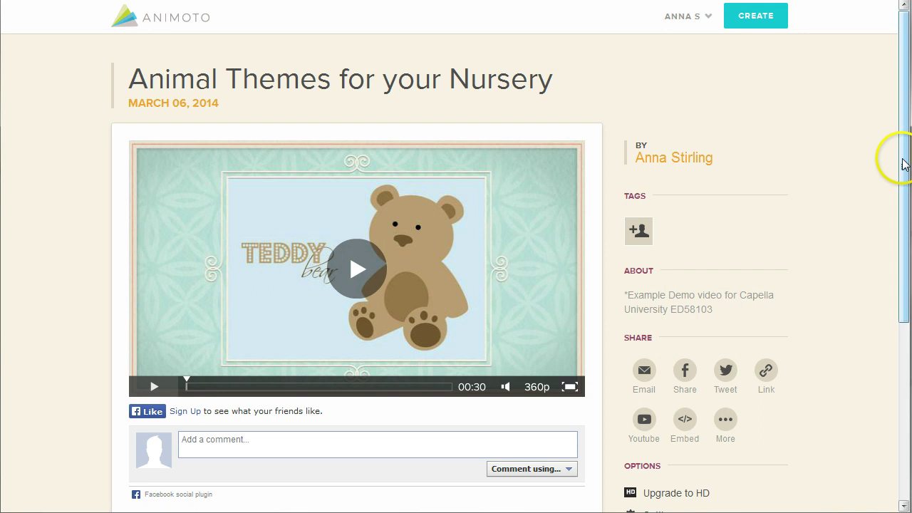
# - Open the video quality upgrade options and pick the $10 upgrade to 720p HD
pyautogui.moveTo(900, 152); pyautogui.dragTo(904, 232)
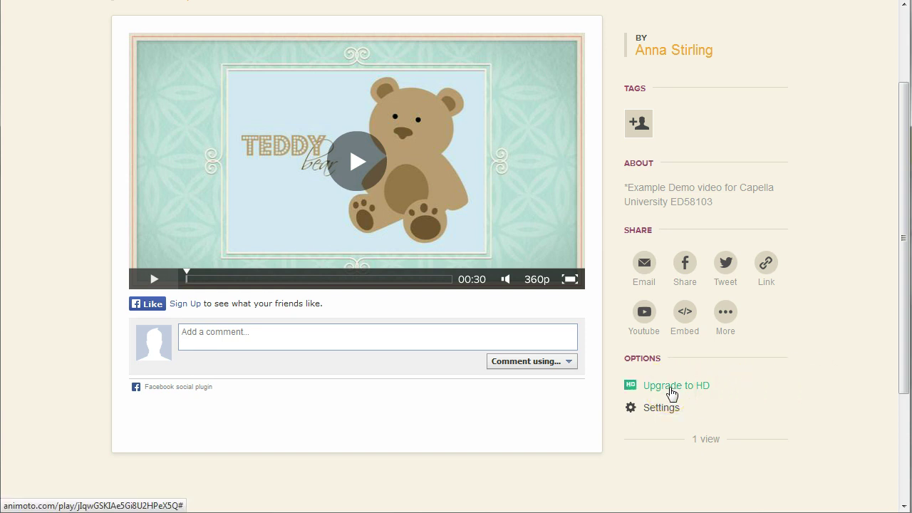
pyautogui.click(671, 388)
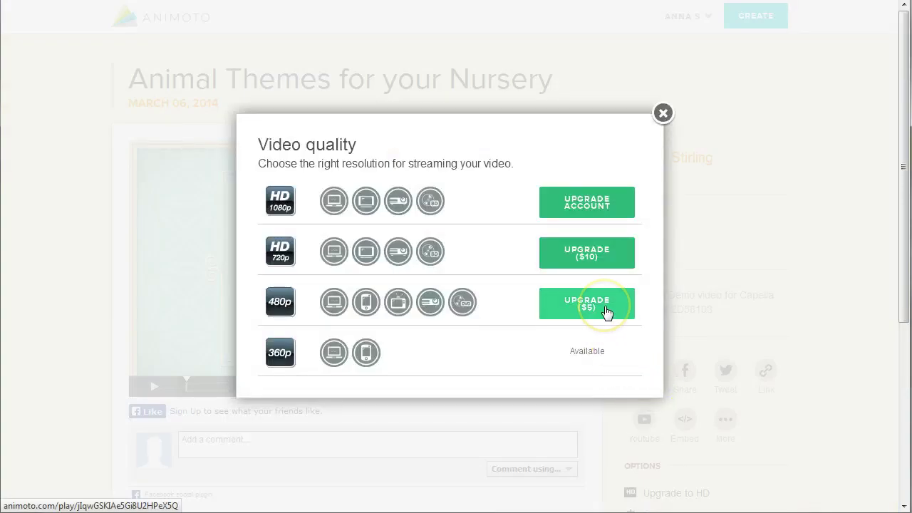
pyautogui.click(591, 255)
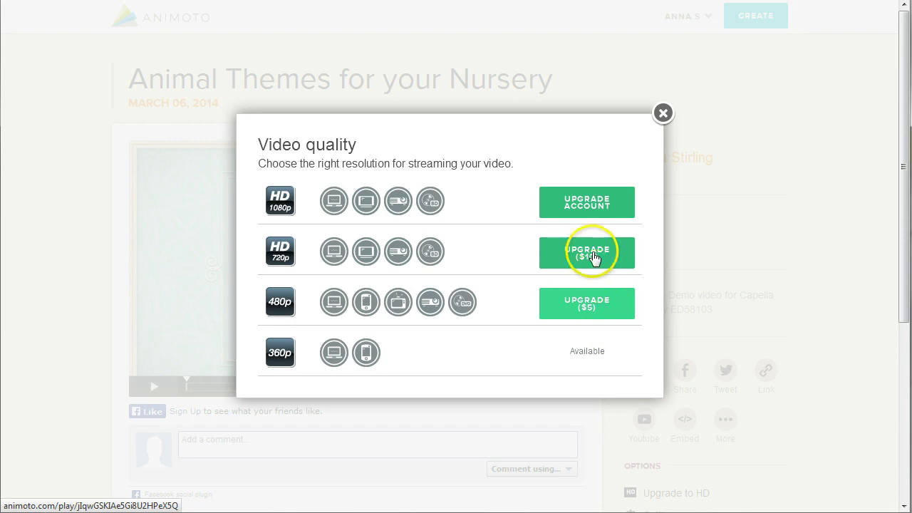